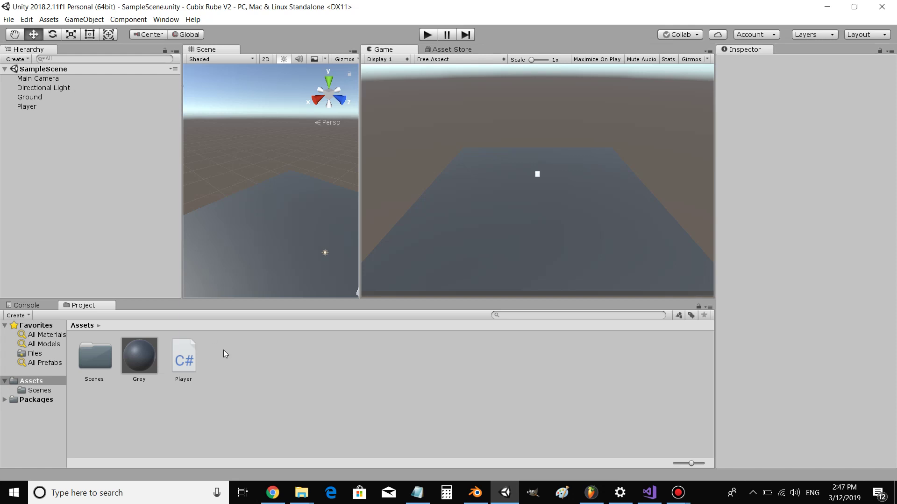
- Select Player to show its Box Collider, Player (Script) and Rigidbody components
{"action": "left_click", "coordinate": [57, 105]}
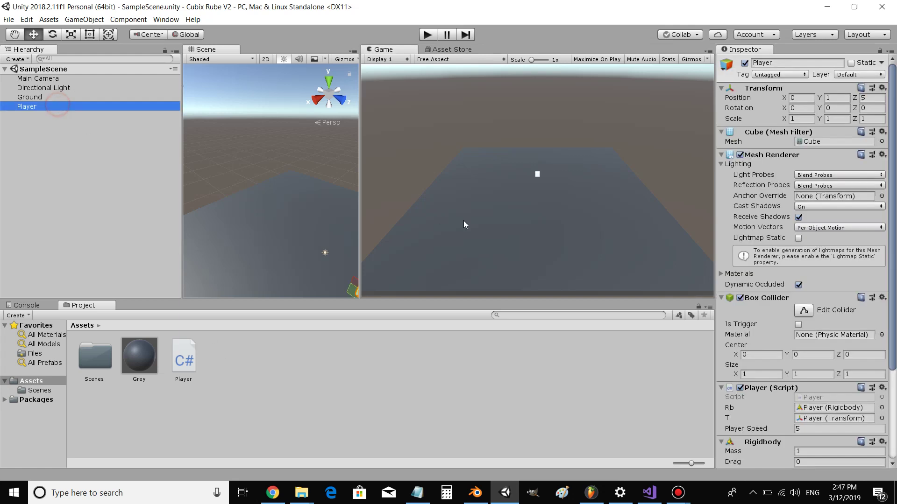
{"action": "left_click_drag", "start_coordinate": [893, 261], "coordinate": [895, 347]}
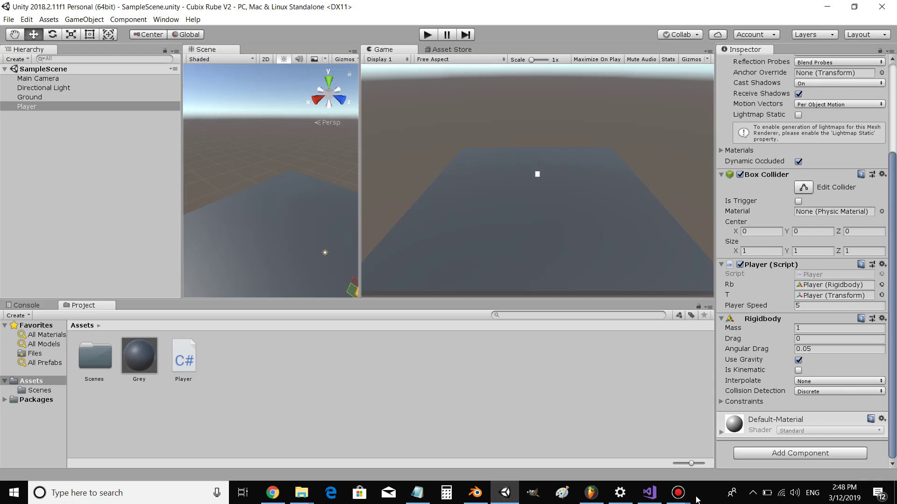
- Add OnCollisionEnter after Start with an empty if(collision.gameObject.name == "Ground") block
{"action": "left_click", "coordinate": [650, 493]}
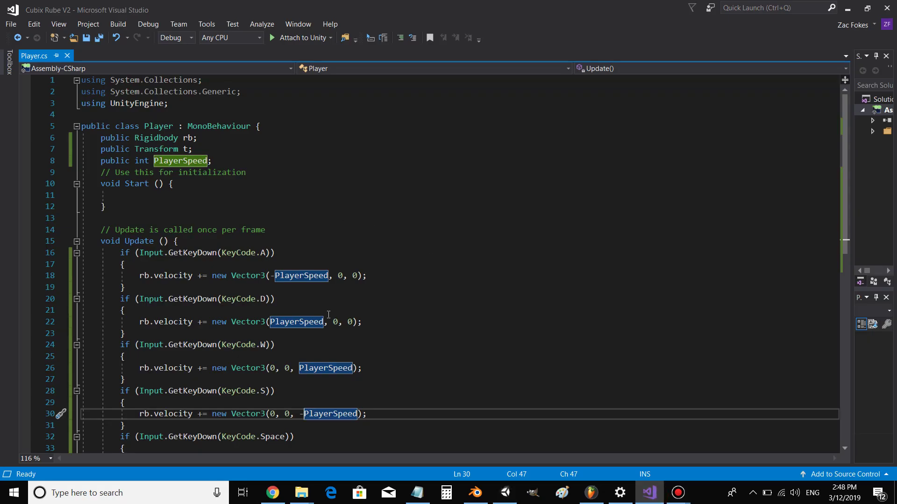
{"action": "scroll", "coordinate": [328, 314], "scroll_direction": "down", "scroll_amount": 2}
{"action": "scroll", "coordinate": [329, 314], "scroll_direction": "up", "scroll_amount": 2}
{"action": "left_click", "coordinate": [157, 207]}
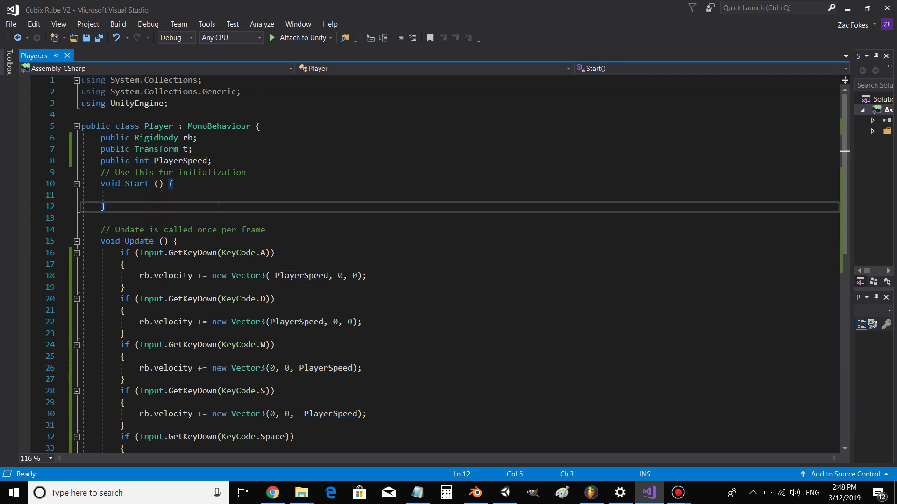
{"action": "key", "text": "Return"}
{"action": "key", "text": "Return"}
{"action": "type", "text": "void OnCo"}
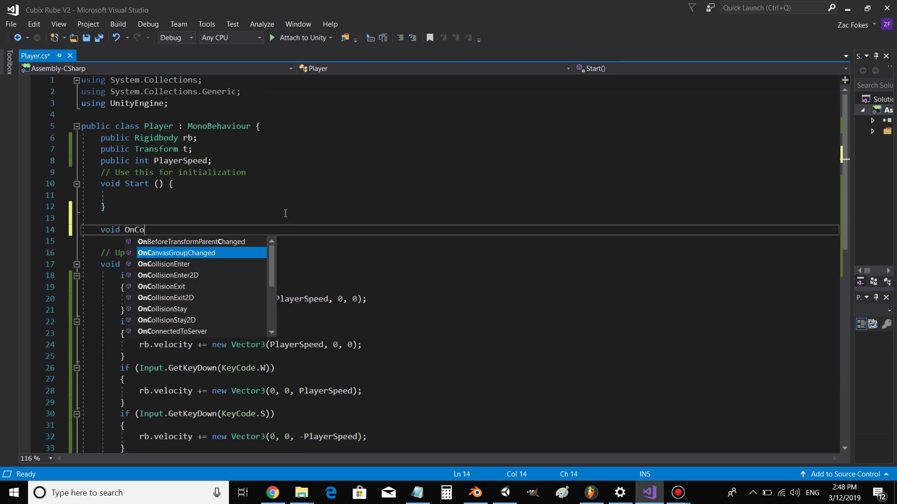
{"action": "type", "text": "ll"}
{"action": "key", "text": "Tab"}
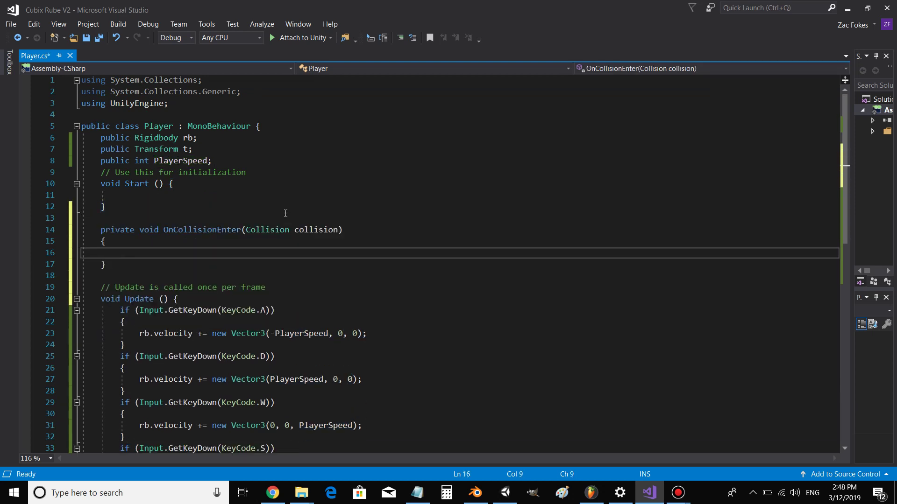
{"action": "type", "text": "if("}
{"action": "type", "text": "collision"}
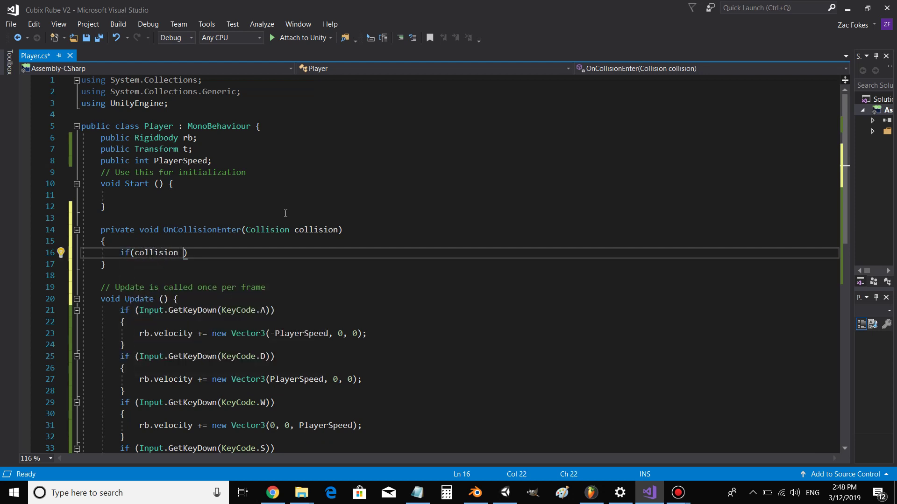
{"action": "key", "text": "BackSpace"}
{"action": "type", "text": ".game"}
{"action": "key", "text": "Tab"}
{"action": "type", "text": ".n"}
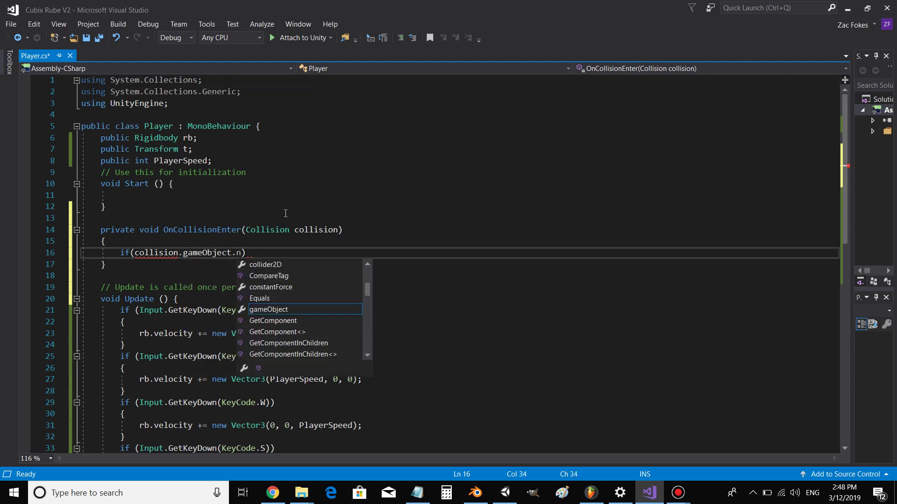
{"action": "type", "text": "ame == \"G"}
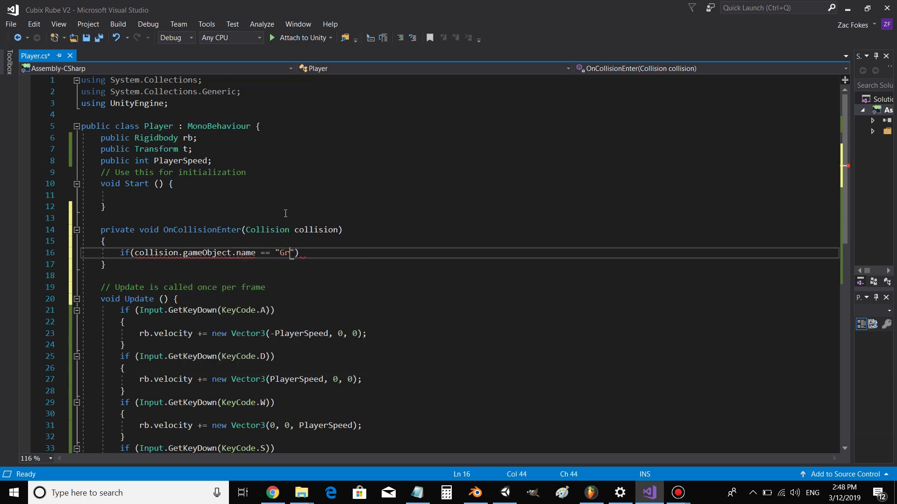
{"action": "type", "text": "round"}
{"action": "key", "text": "Right"}
{"action": "type", "text": "{"}
{"action": "key", "text": "Return"}
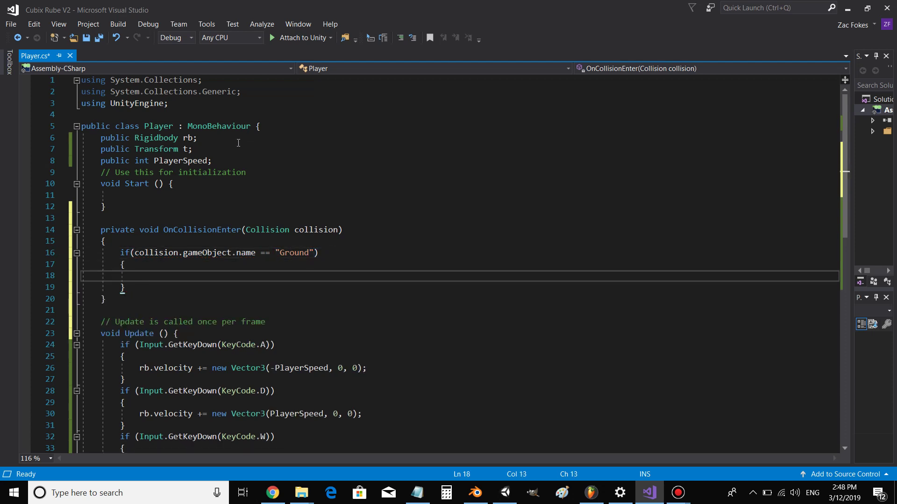
- Declare 'public bool grounded;', set 'grounded = true;' in the Ground check, and save Player.cs
{"action": "left_click", "coordinate": [220, 161]}
{"action": "key", "text": "Return"}
{"action": "type", "text": "p"}
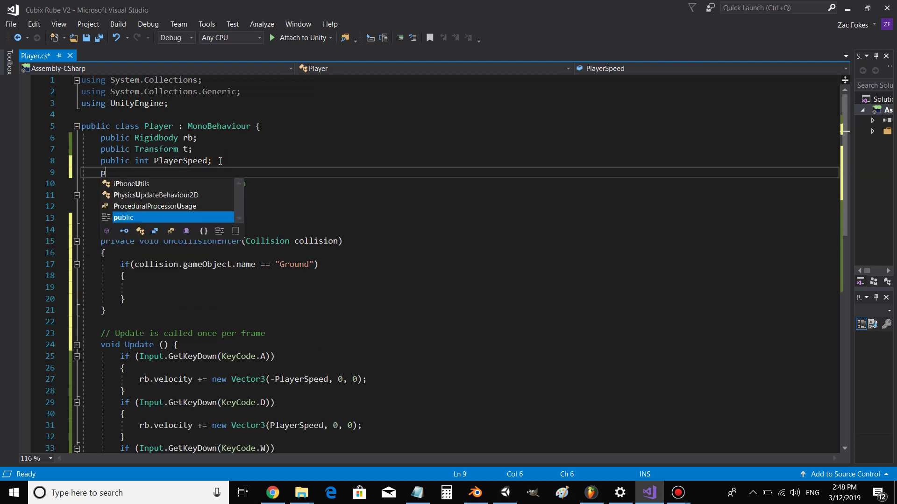
{"action": "type", "text": "rivatr"}
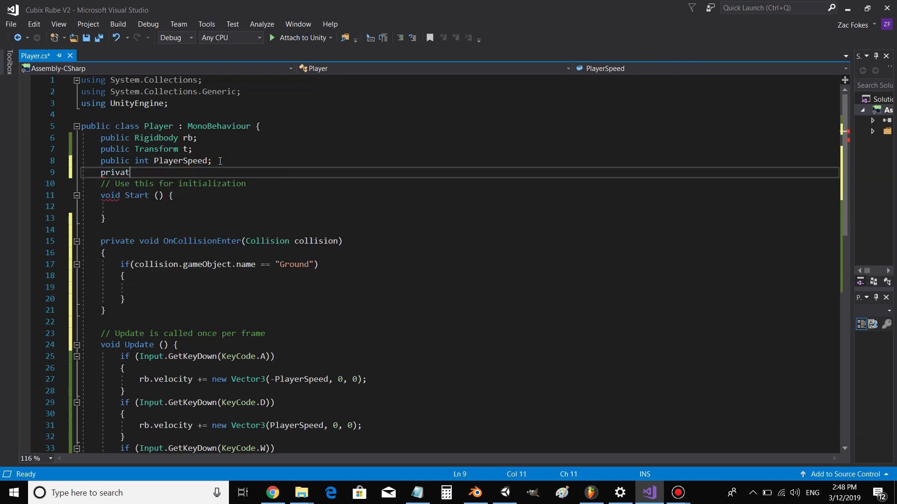
{"action": "key", "text": "BackSpace"}
{"action": "key", "text": "BackSpace"}
{"action": "type", "text": "ublic bo"}
{"action": "type", "text": "ol grounde"}
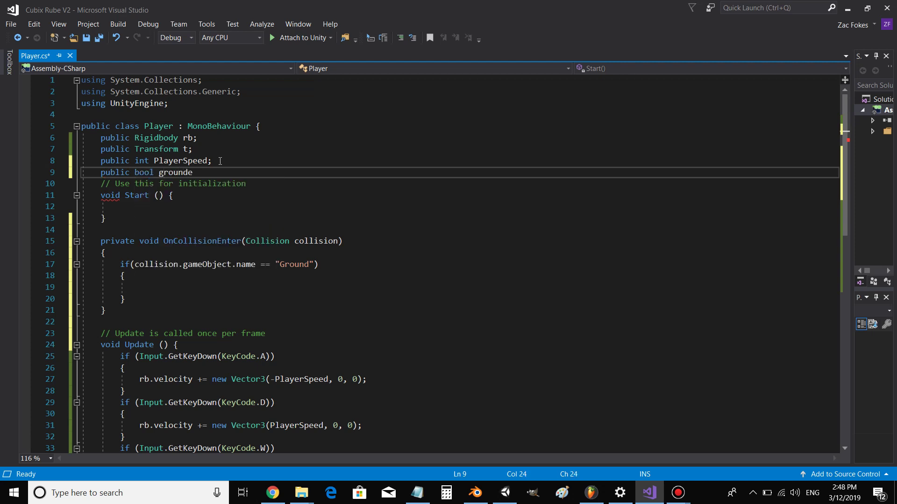
{"action": "type", "text": "d;"}
{"action": "left_click", "coordinate": [203, 287]}
{"action": "type", "text": "g"}
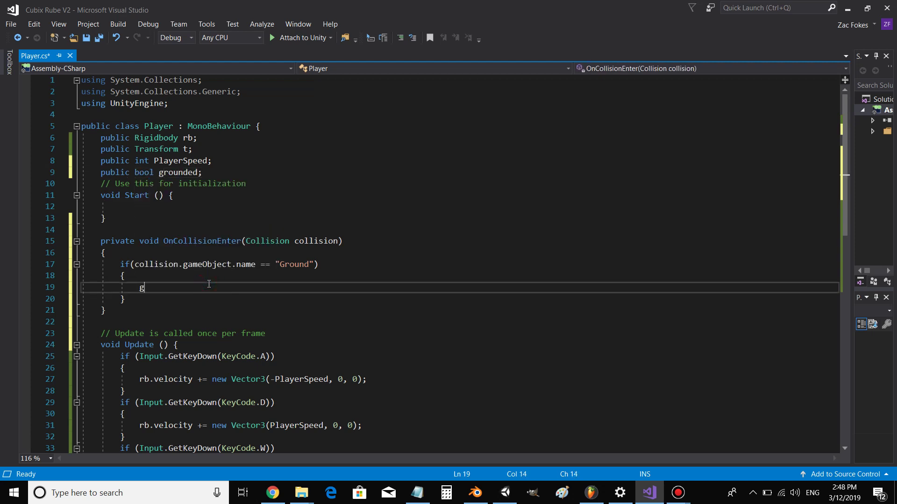
{"action": "type", "text": "rounded = true"}
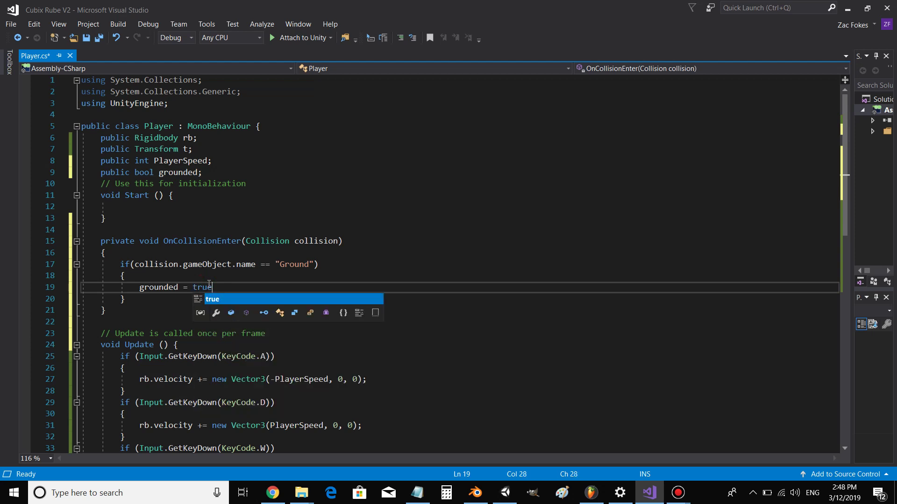
{"action": "type", "text": ";"}
{"action": "key", "text": "ctrl+s"}
{"action": "mouse_move", "coordinate": [99, 240]}
{"action": "left_mouse_down"}
{"action": "mouse_move", "coordinate": [140, 295]}
{"action": "mouse_move", "coordinate": [142, 313]}
{"action": "left_mouse_up"}
- Duplicate OnCollisionEnter as OnCollisionExit setting grounded to false, and save Player.cs
{"action": "key", "text": "ctrl+c"}
{"action": "left_click", "coordinate": [141, 312]}
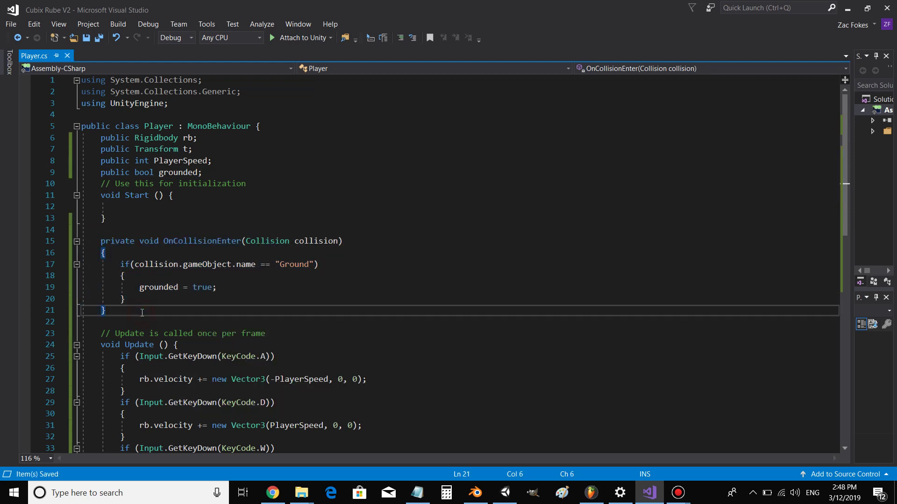
{"action": "key", "text": "Return"}
{"action": "key", "text": "Return"}
{"action": "key", "text": "ctrl+v"}
{"action": "left_click", "coordinate": [224, 337]}
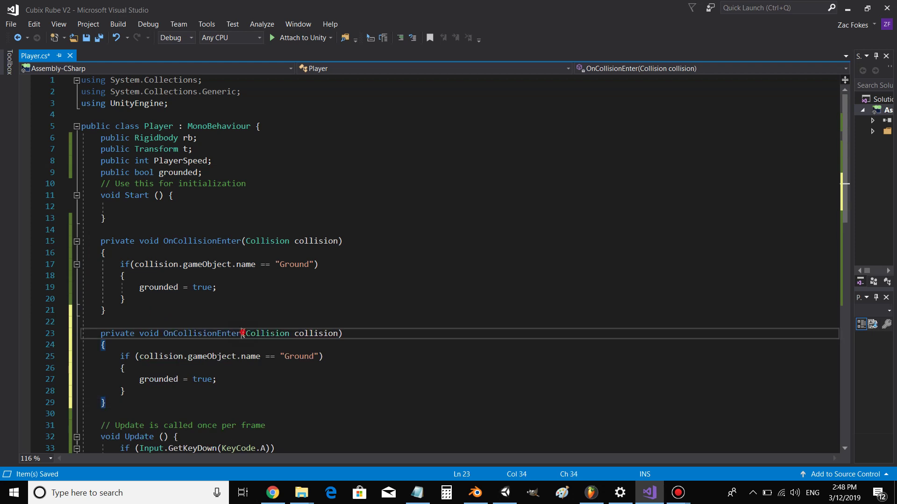
{"action": "type", "text": "Exit"}
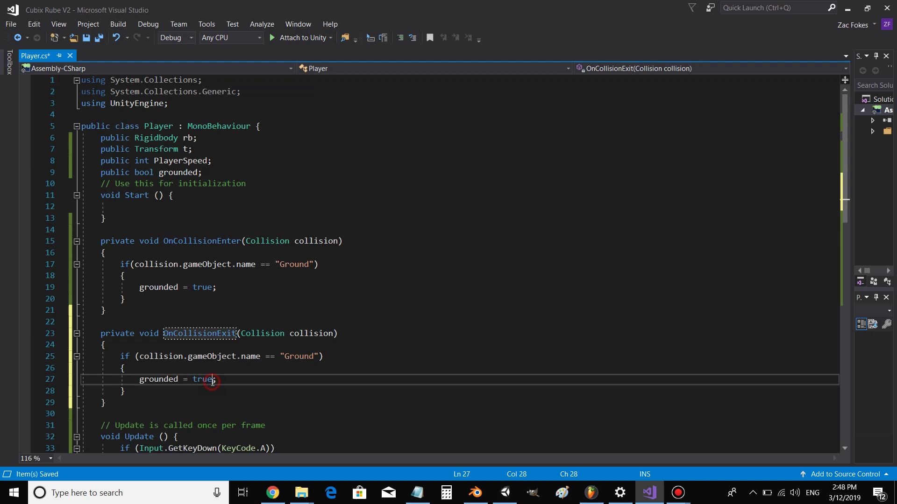
{"action": "double_click", "coordinate": [196, 381]}
{"action": "type", "text": "false"}
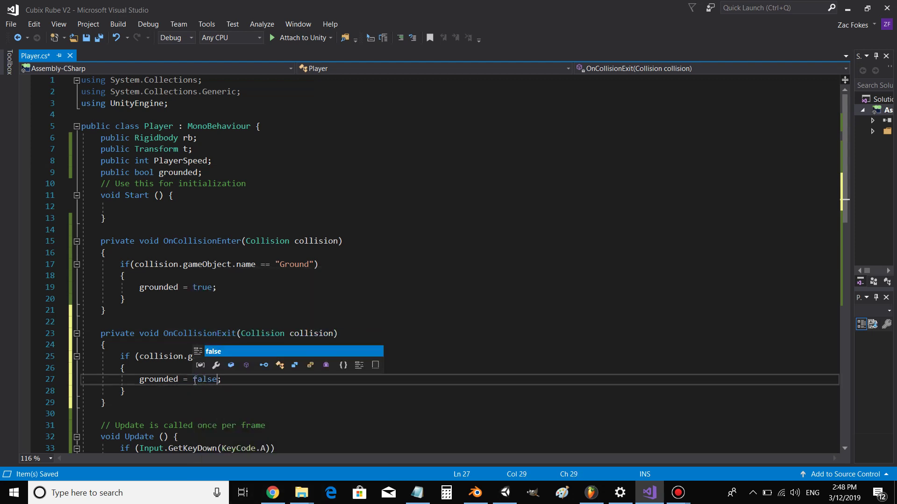
{"action": "left_click", "coordinate": [163, 380]}
{"action": "key", "text": "ctrl+s"}
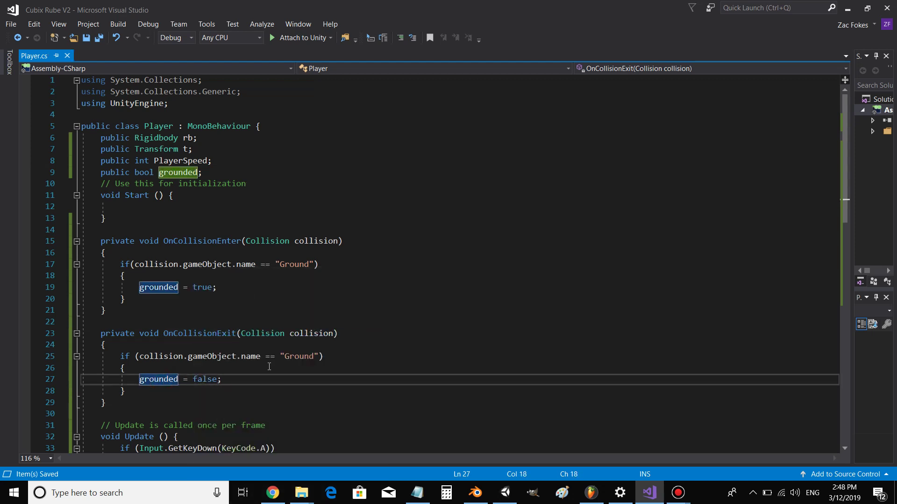
{"action": "scroll", "coordinate": [269, 366], "scroll_direction": "down", "scroll_amount": 2}
{"action": "scroll", "coordinate": [269, 367], "scroll_direction": "down", "scroll_amount": 1}
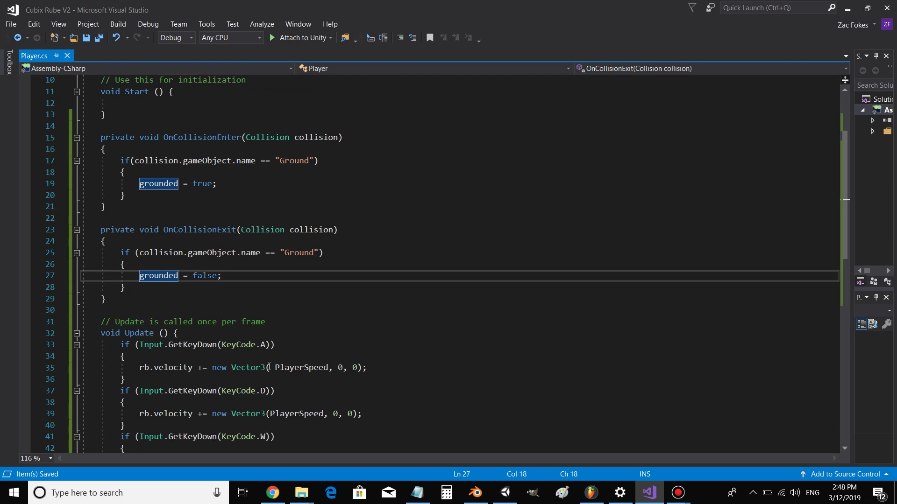
{"action": "scroll", "coordinate": [269, 367], "scroll_direction": "down", "scroll_amount": 5, "text": "ctrl"}
{"action": "scroll", "coordinate": [268, 366], "scroll_direction": "up", "scroll_amount": 2, "text": "ctrl"}
{"action": "scroll", "coordinate": [269, 366], "scroll_direction": "up", "scroll_amount": 5, "text": "ctrl"}
{"action": "scroll", "coordinate": [269, 367], "scroll_direction": "up", "scroll_amount": 2, "text": "ctrl"}
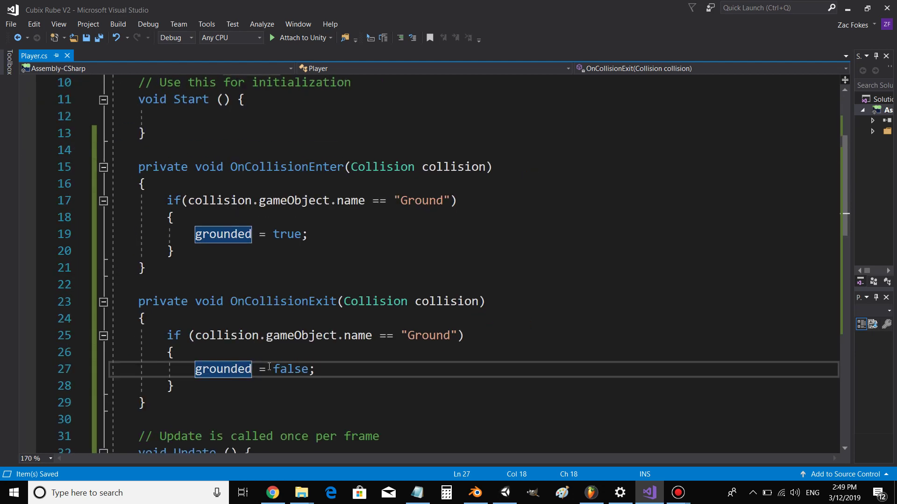
{"action": "scroll", "coordinate": [268, 366], "scroll_direction": "down", "scroll_amount": 4, "text": "ctrl"}
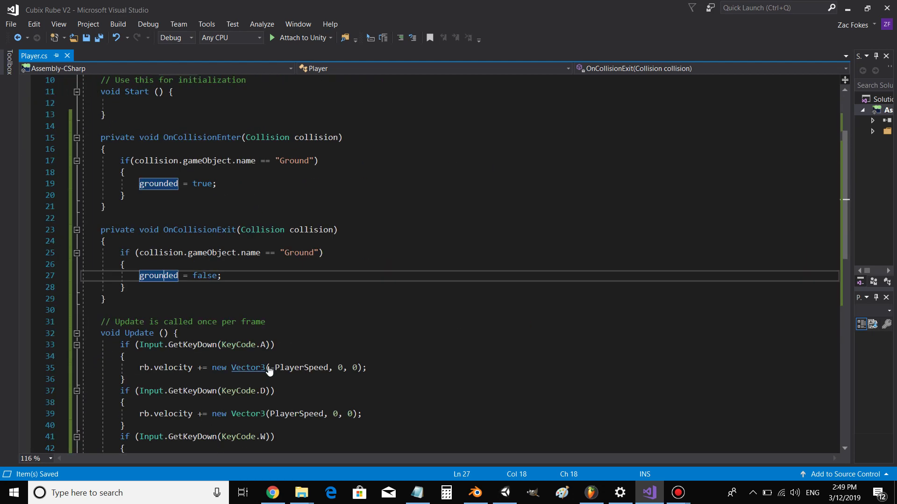
- Bring the Unity editor to the front from the taskbar
{"action": "mouse_move", "coordinate": [504, 492]}
{"action": "left_click", "coordinate": [514, 493]}
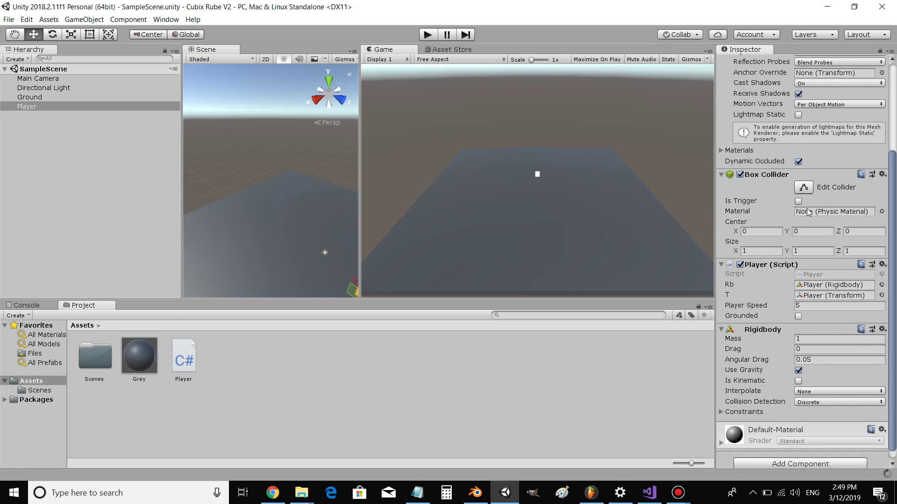
- Enter Play mode and jump with W and Space while watching the Grounded checkbox
{"action": "left_click", "coordinate": [427, 36]}
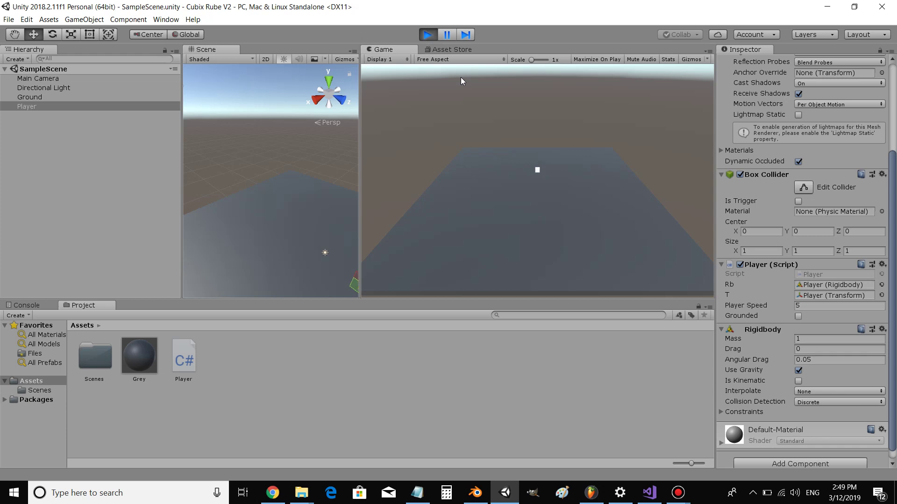
{"action": "key", "text": "w"}
{"action": "key", "text": "space"}
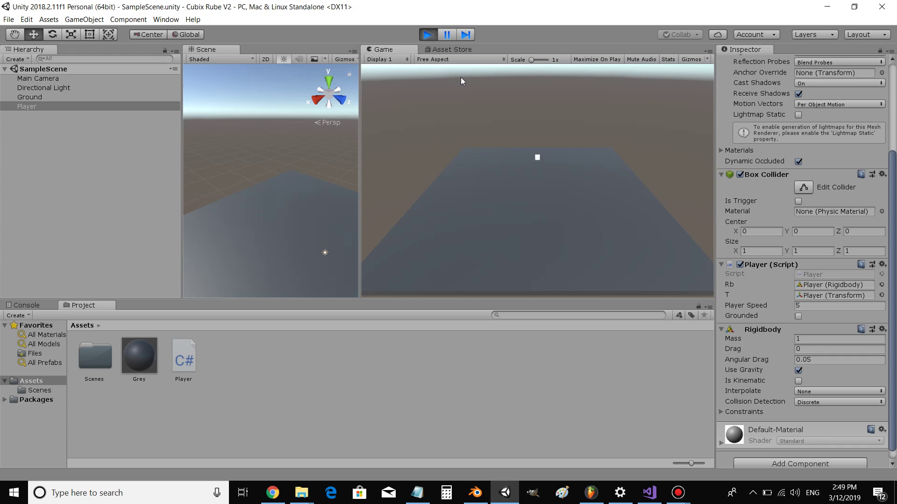